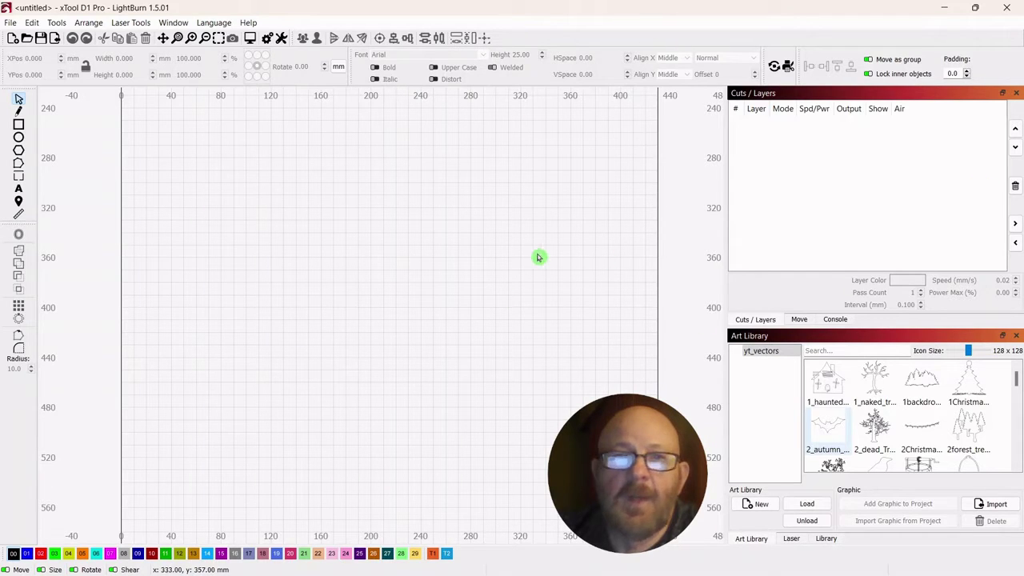
- Reset LightBurn to its default window layout and turn off the Color Palette strip
left_click(175, 24)
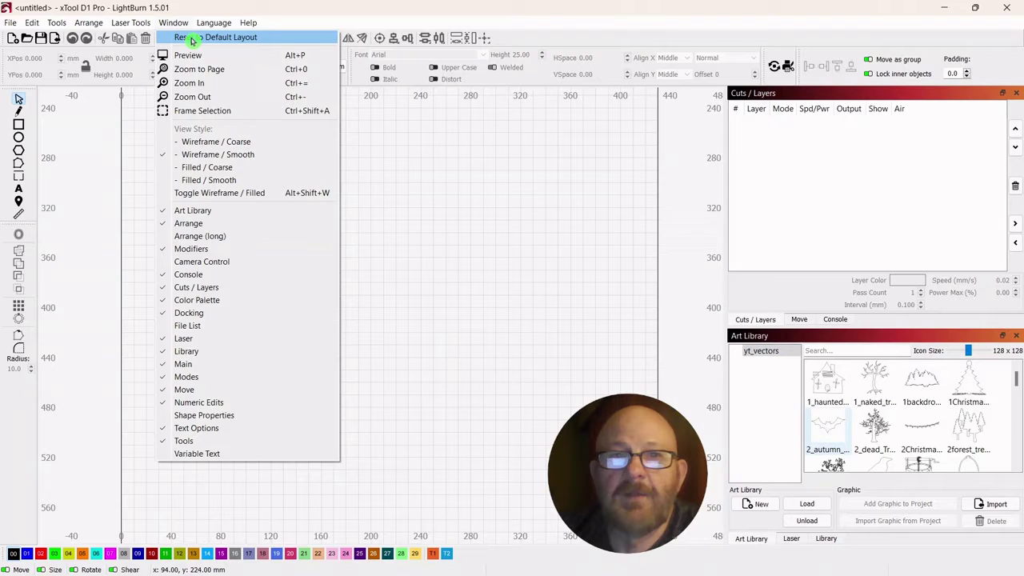
left_click(192, 40)
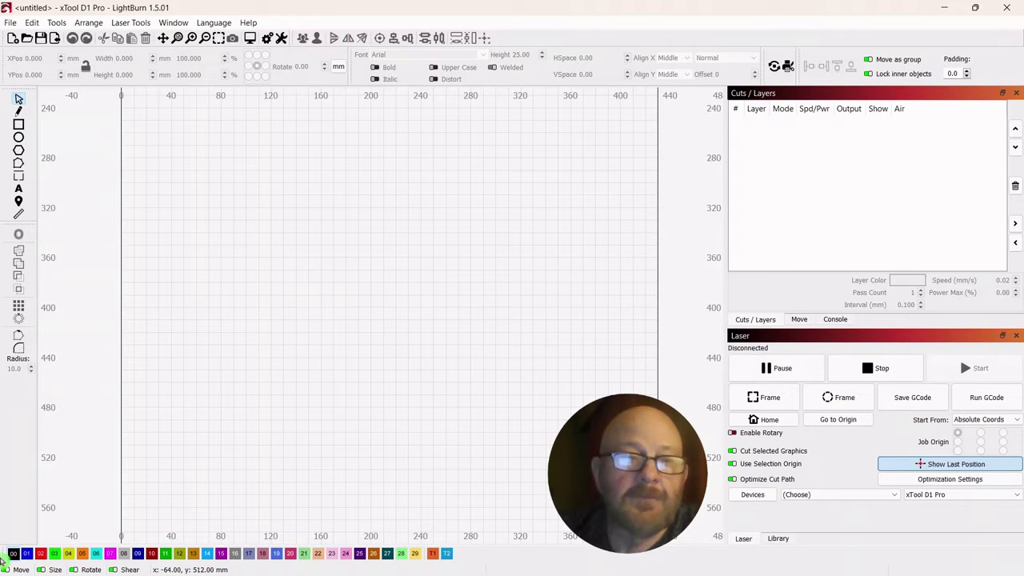
right_click(5, 556)
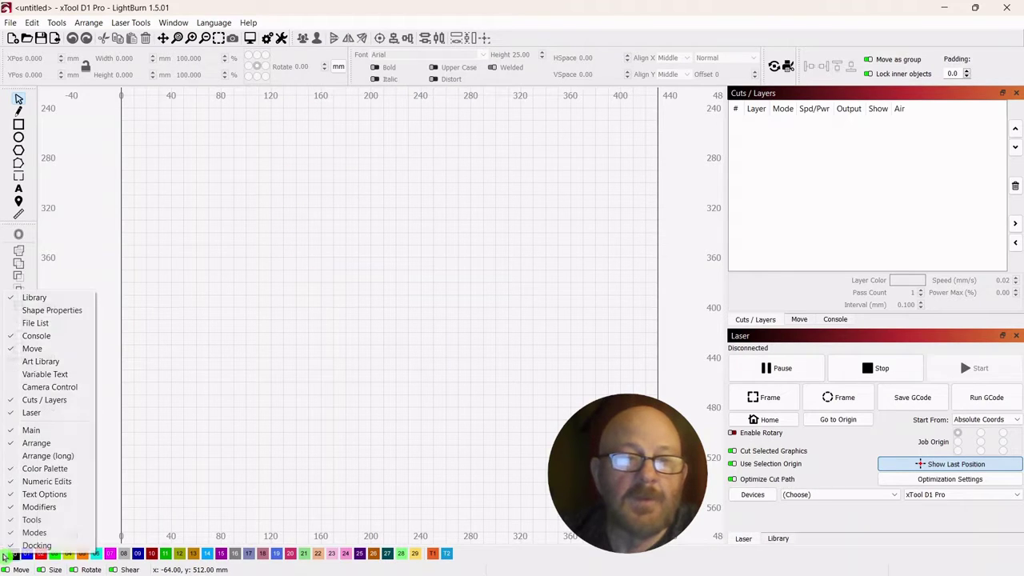
left_click(11, 470)
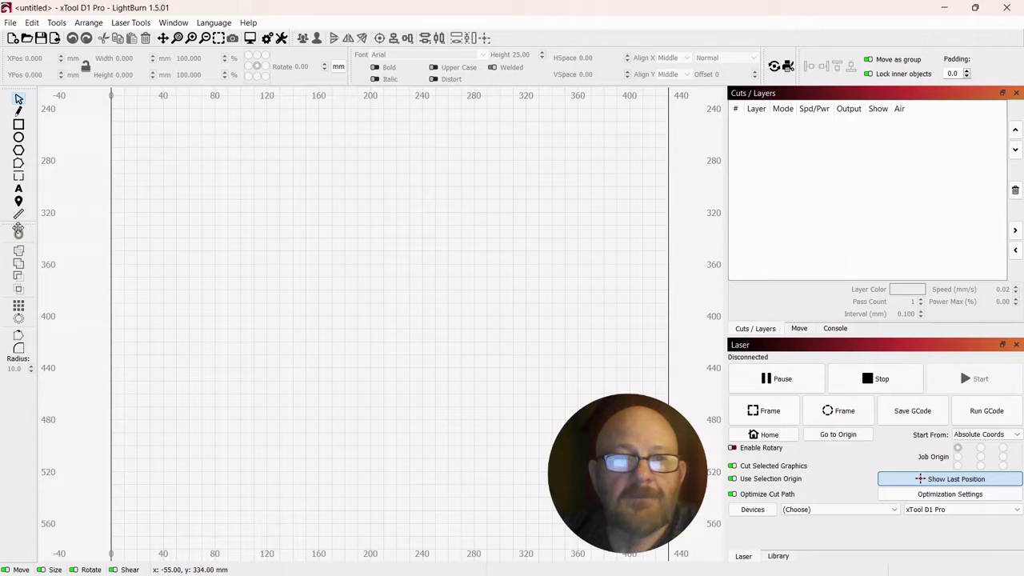
left_click_drag(19, 229, 533, 40)
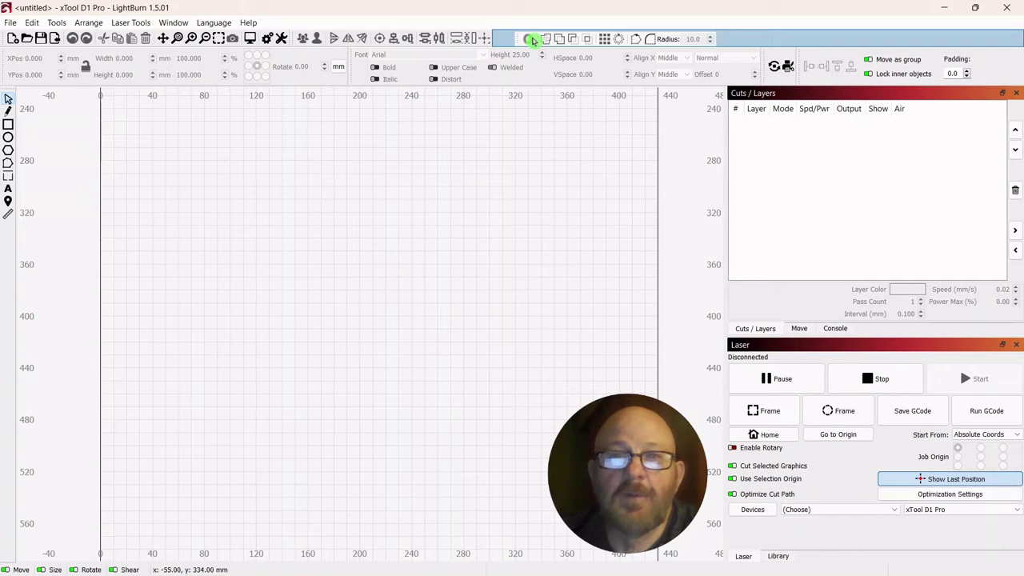
left_click_drag(533, 40, 4, 236)
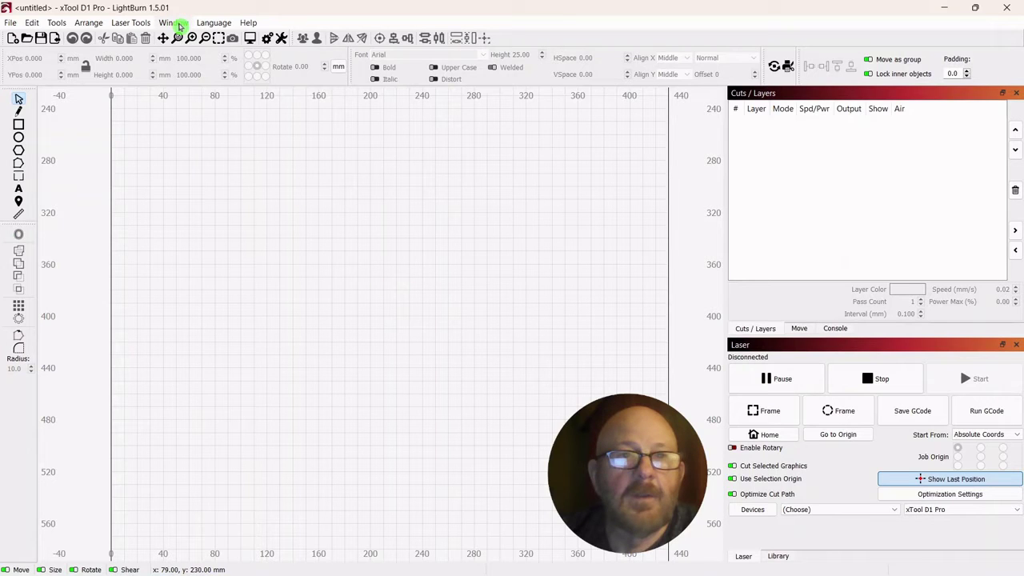
- Show the Art Library, float it, and dock it as a tab beside Laser and Library
left_click(173, 22)
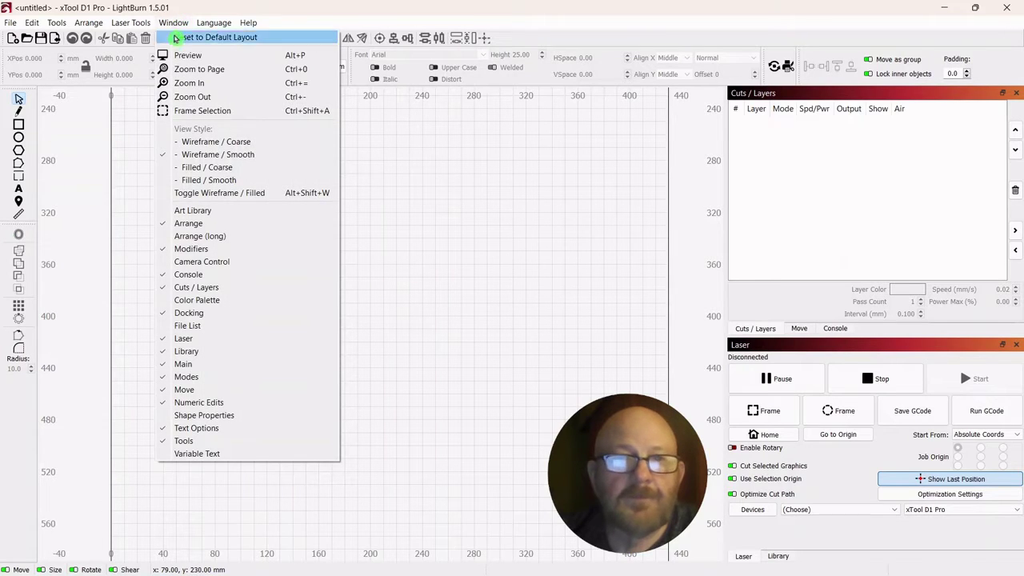
left_click(167, 212)
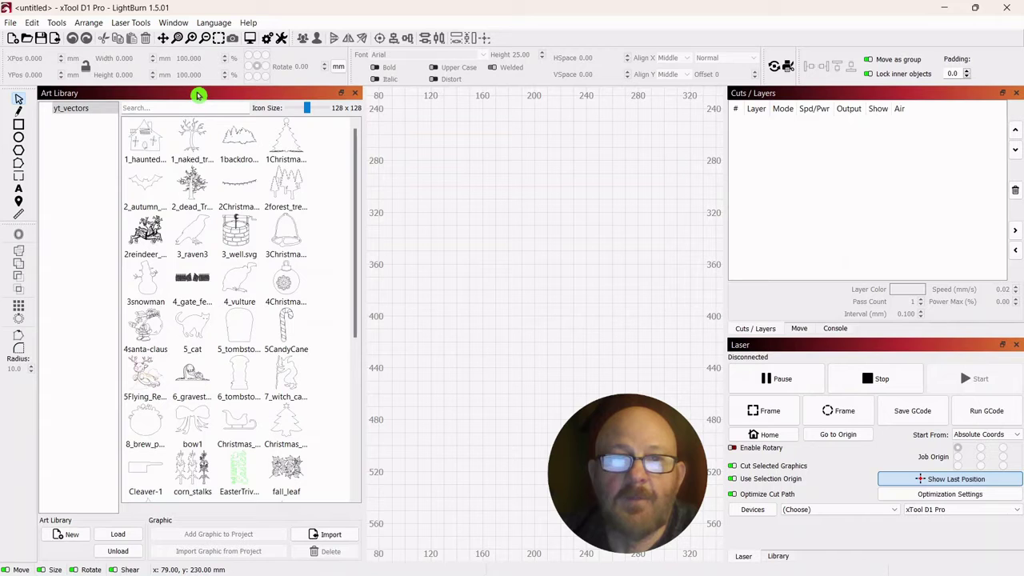
double_click(200, 94)
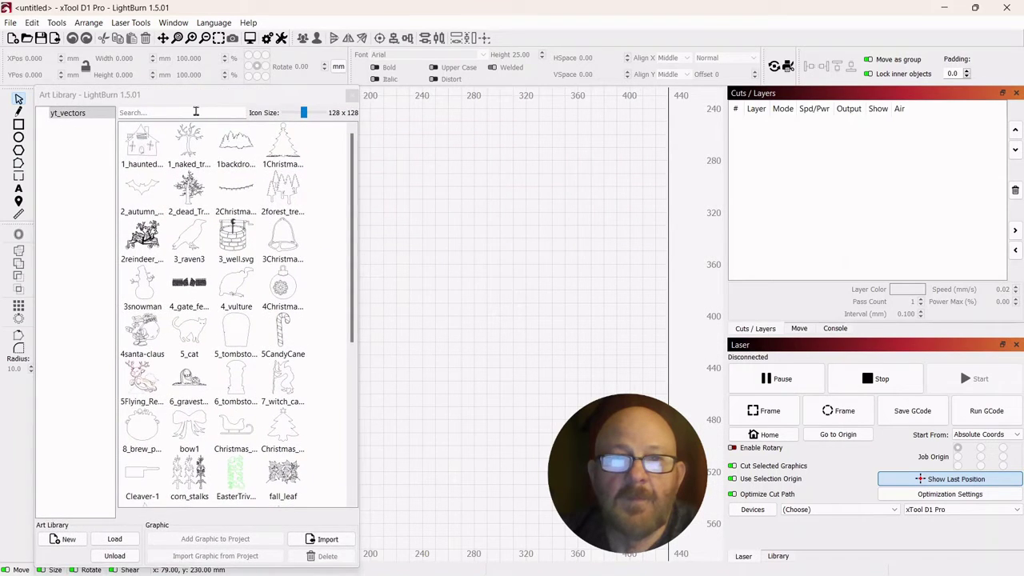
left_click_drag(196, 111, 890, 423)
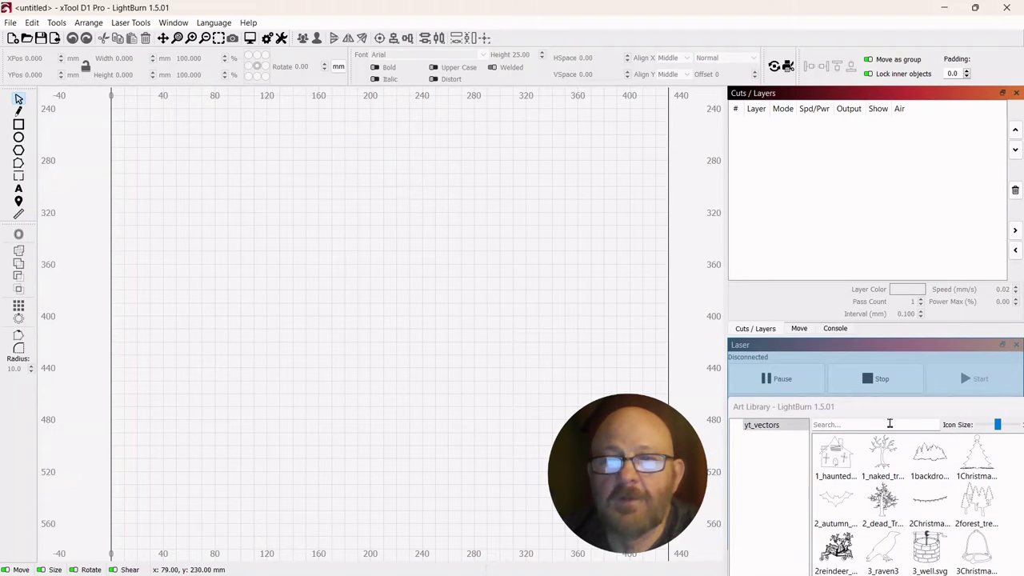
left_click_drag(889, 423, 880, 424)
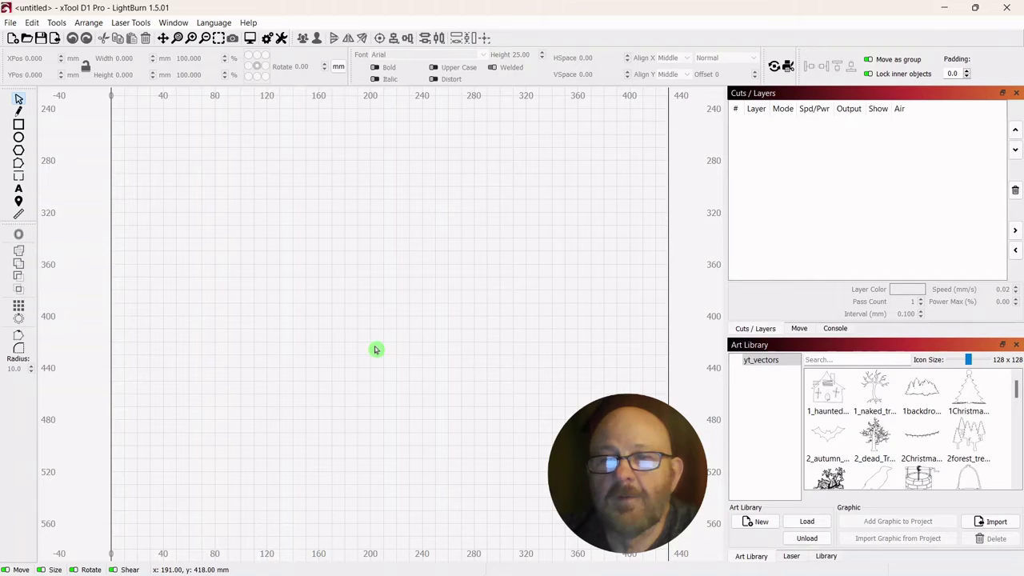
- Add the Shape Properties panel as a tab next to Cuts / Layers
left_click(181, 23)
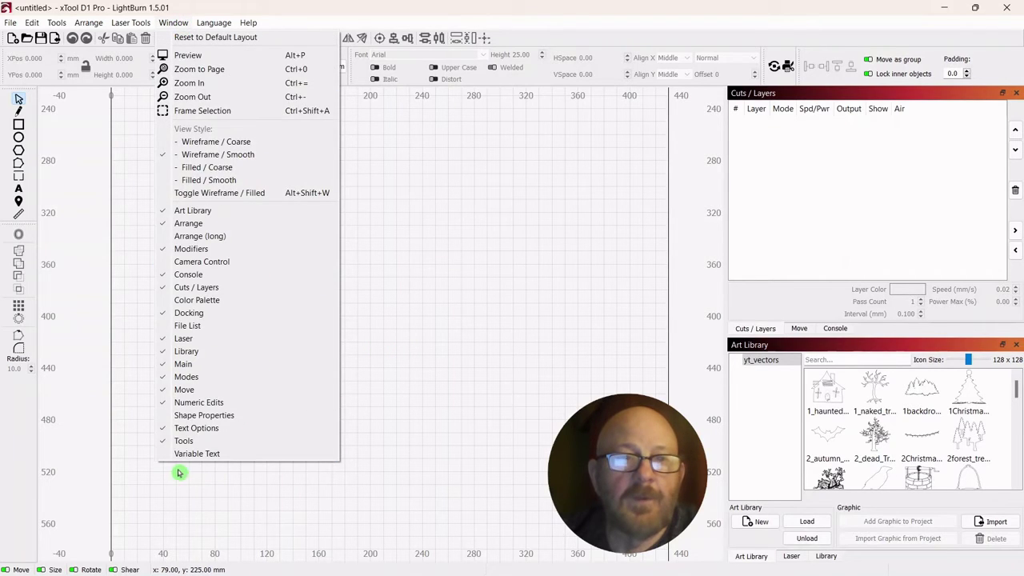
left_click(164, 417)
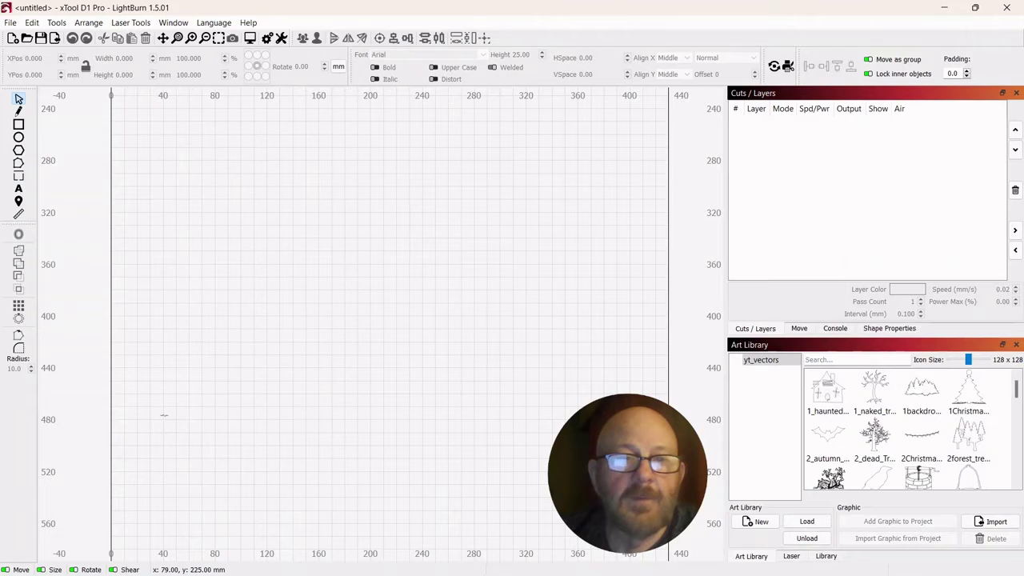
left_click(892, 330)
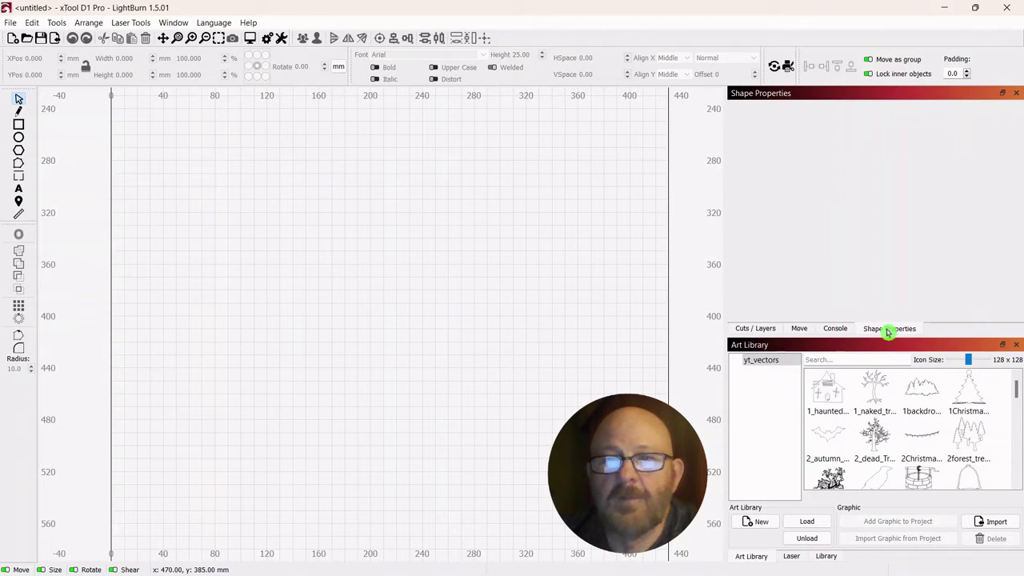
left_click(770, 331)
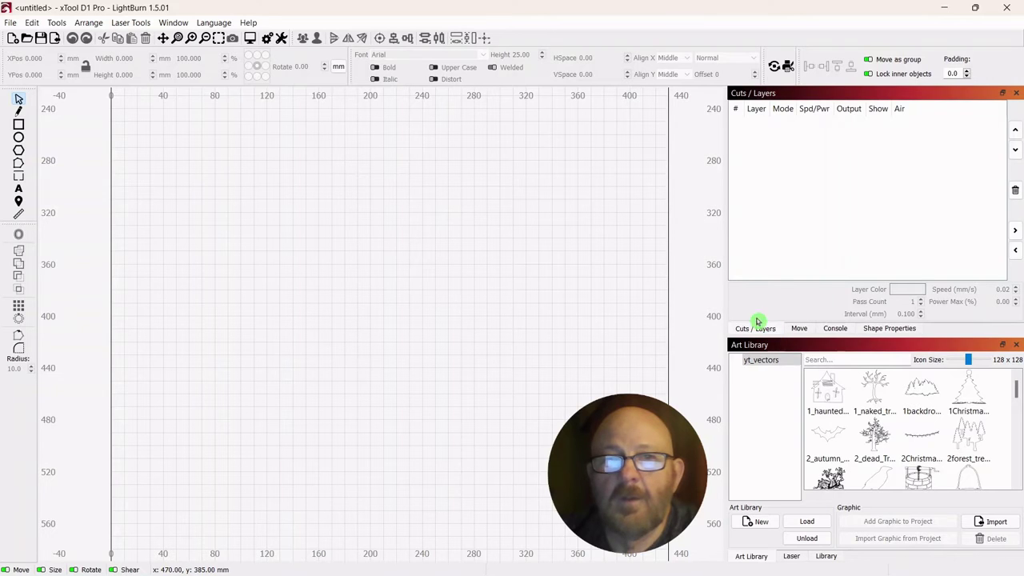
- Draw a 40 mm polygon and raise it to 10 sides in Shape Properties
left_click(19, 152)
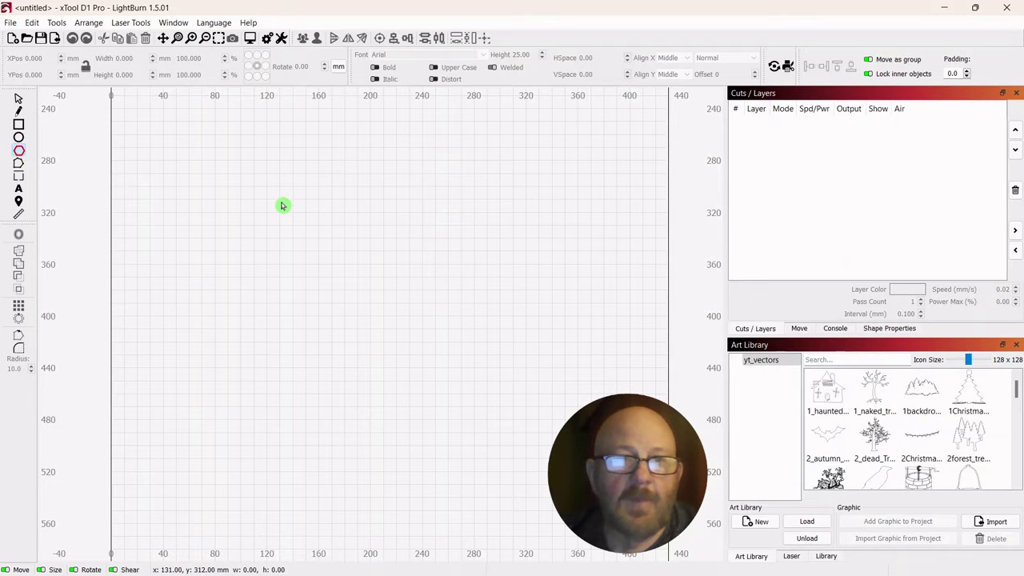
left_click_drag(282, 206, 333, 256)
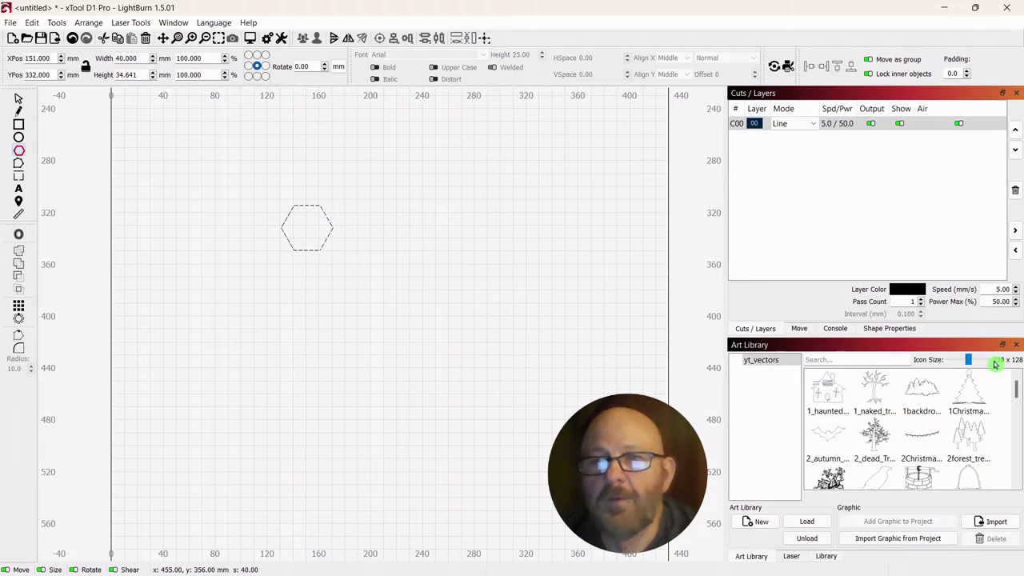
left_click(904, 328)
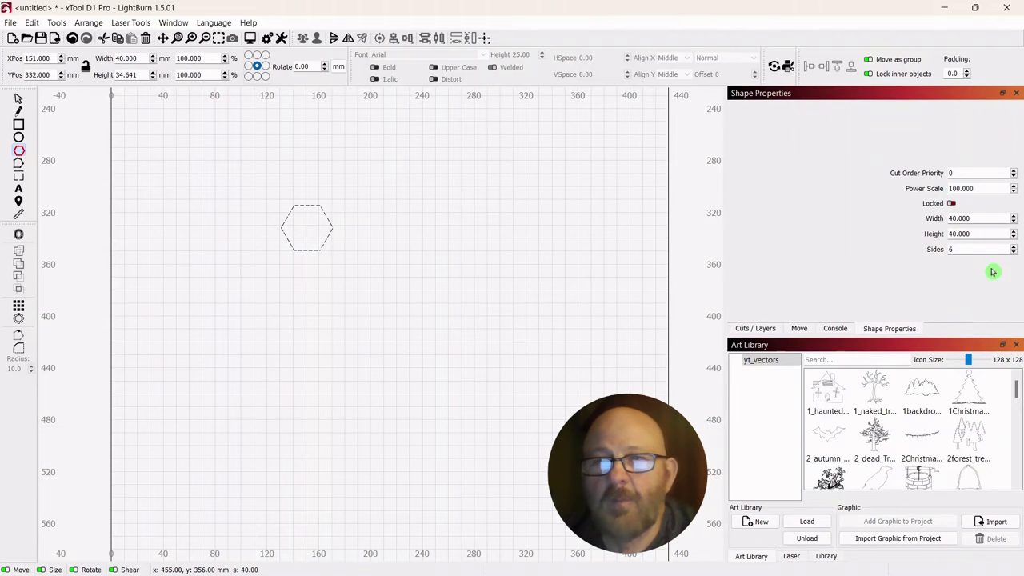
left_click(1014, 246)
left_click(1014, 246)
left_click(1013, 247)
left_click(1013, 246)
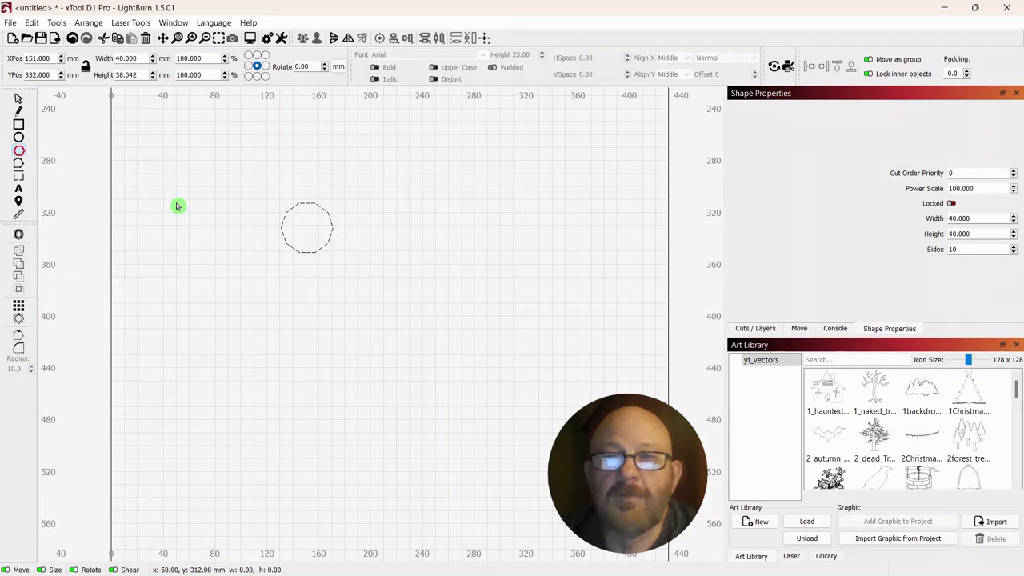
- Select the ten-sided shape and delete it from the right-click menu
left_click(19, 98)
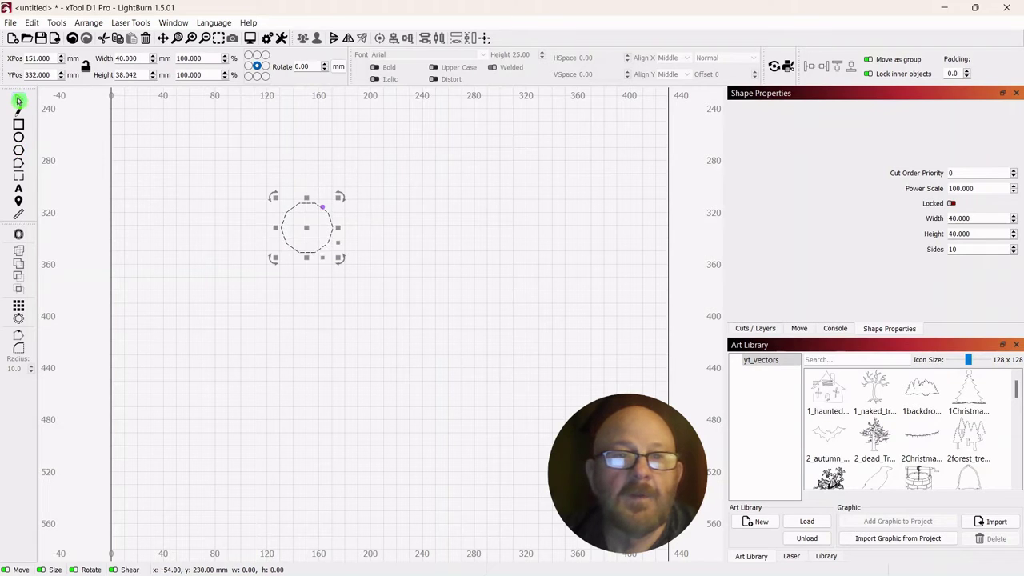
right_click(305, 230)
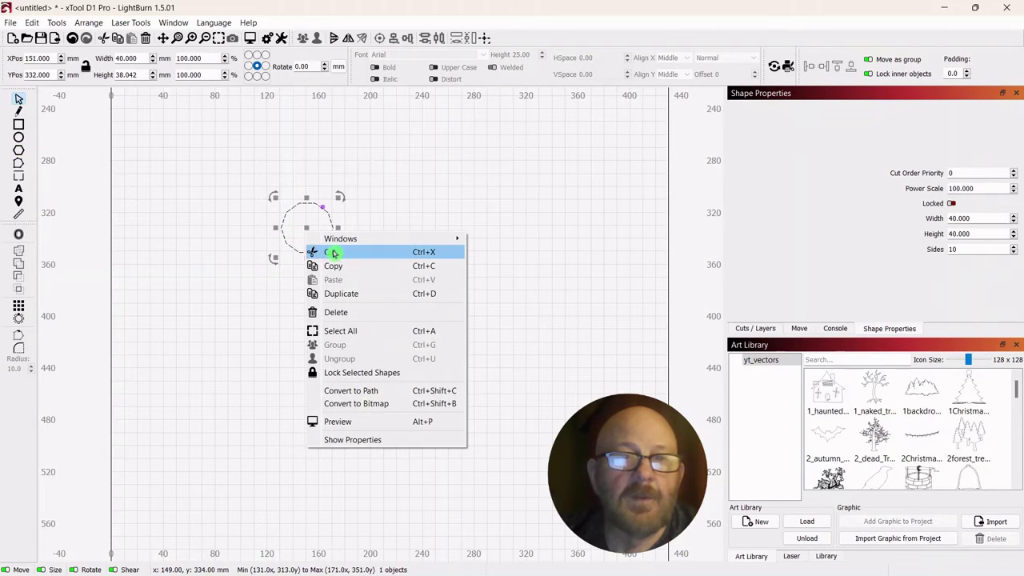
left_click(332, 312)
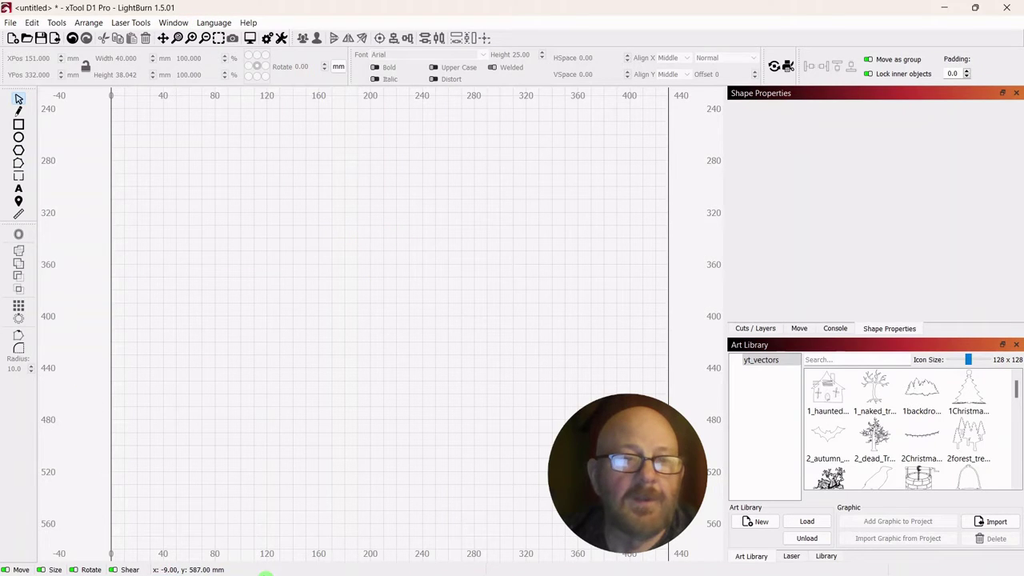
- Show the Color Palette, dock it along the bottom, and return the tool row to the left
left_click(171, 22)
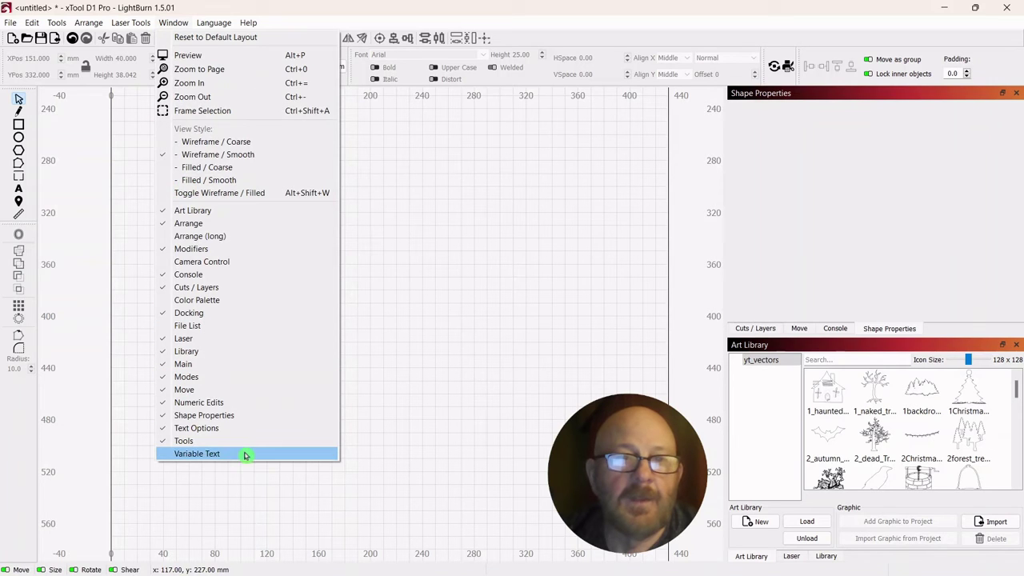
left_click(165, 300)
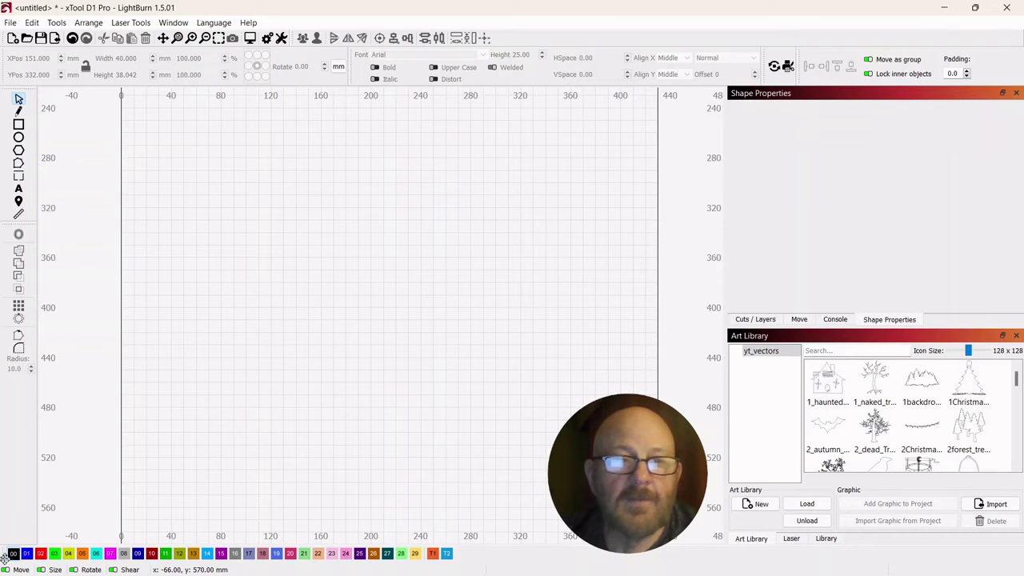
left_click_drag(4, 554, 51, 229)
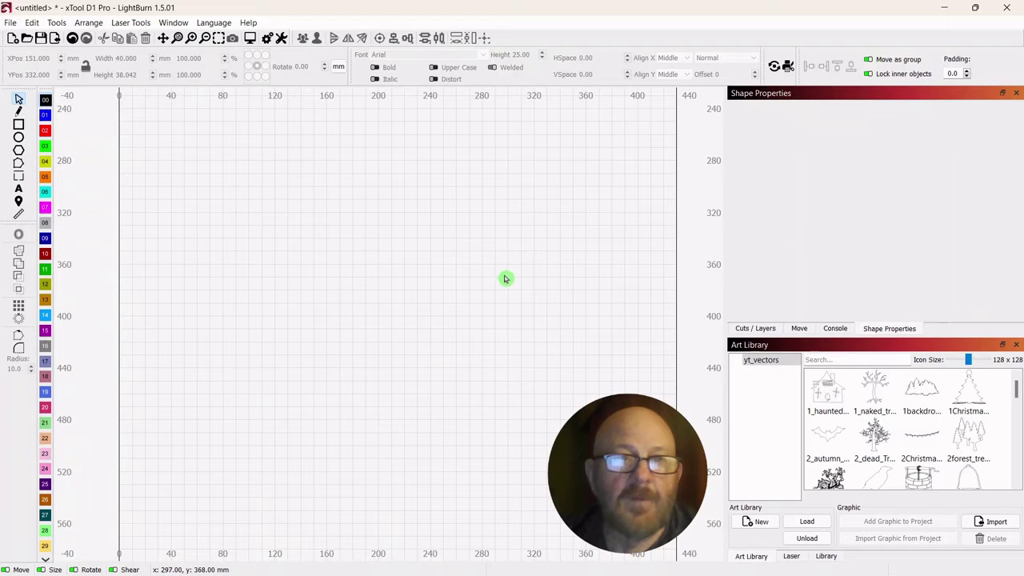
left_click_drag(40, 90, 507, 40)
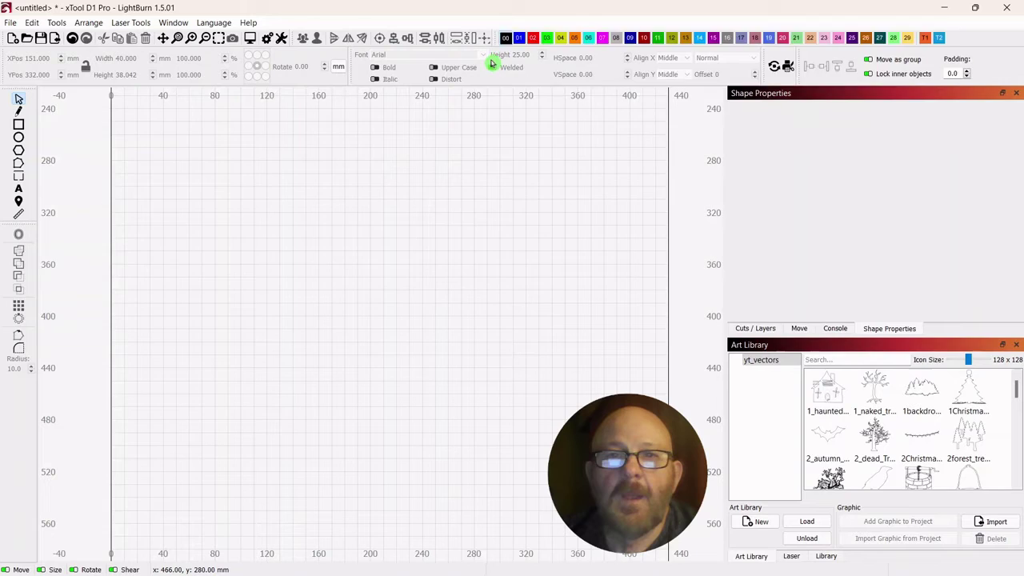
left_click_drag(489, 38, 85, 559)
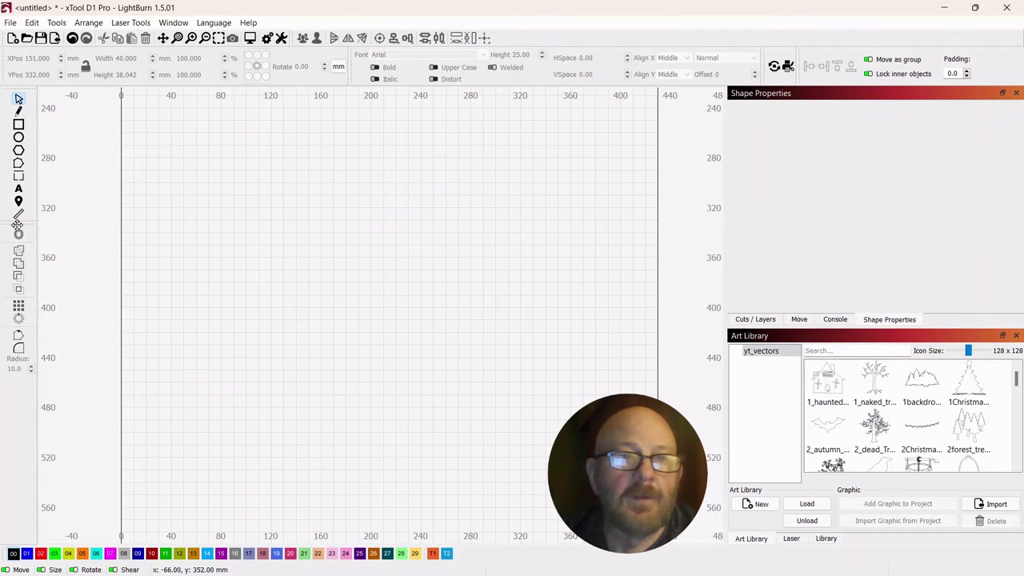
left_click_drag(18, 225, 27, 96)
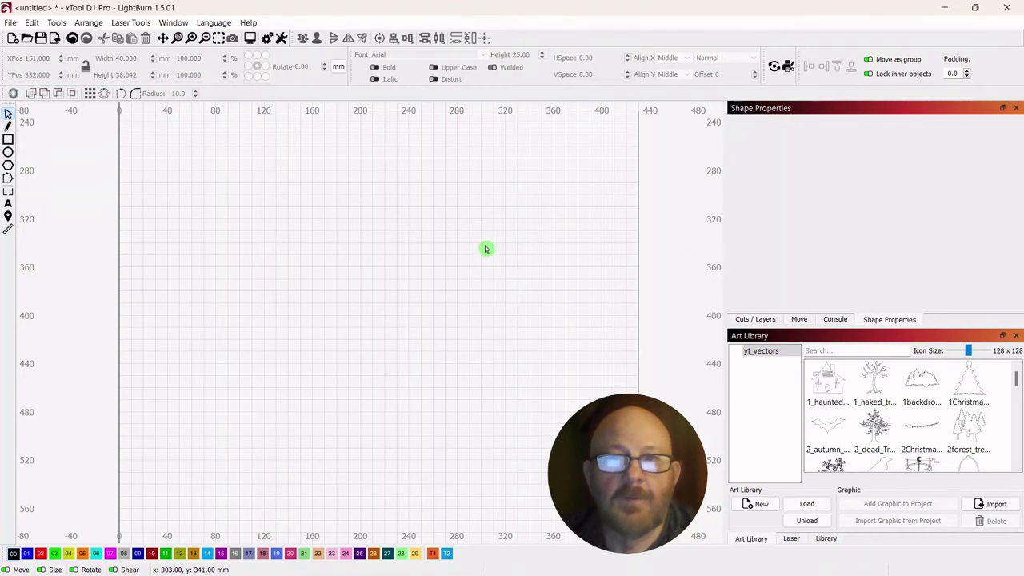
left_click_drag(4, 94, 53, 248)
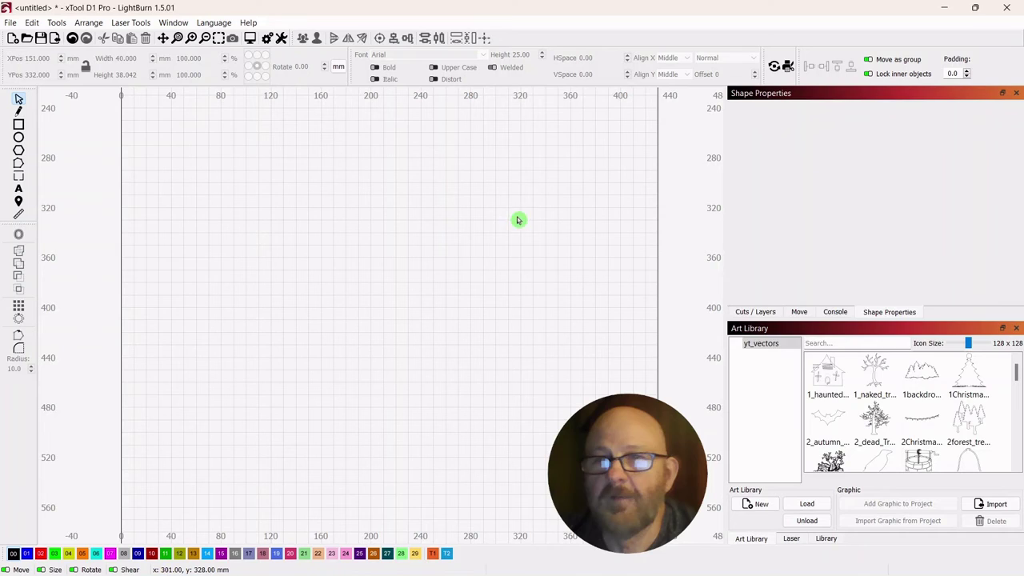
- Cycle through the Cuts / Layers, Move, Console and Shape Properties tabs in the right dock
left_click(755, 311)
left_click(802, 319)
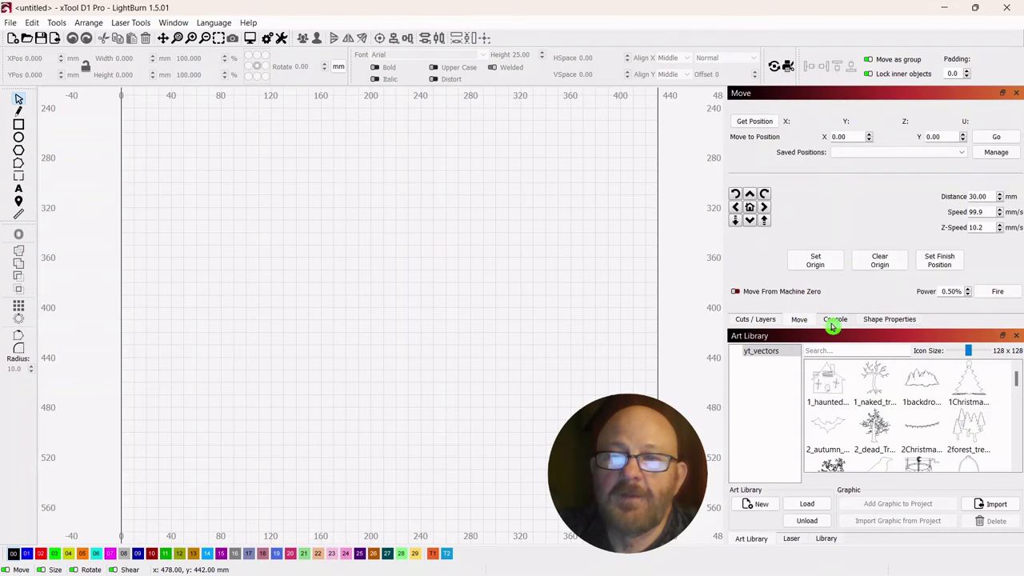
left_click(834, 321)
left_click(877, 320)
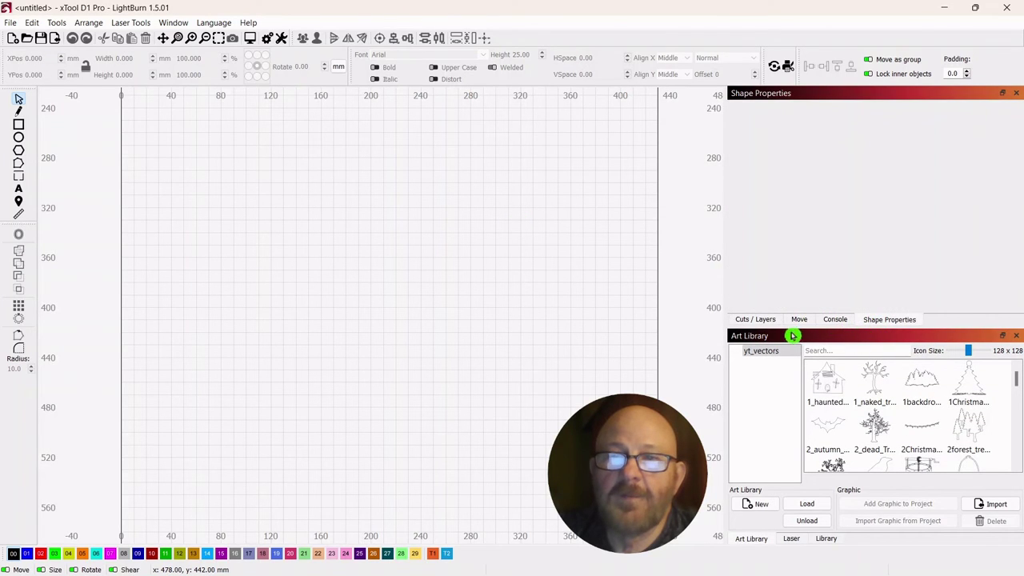
left_click(742, 321)
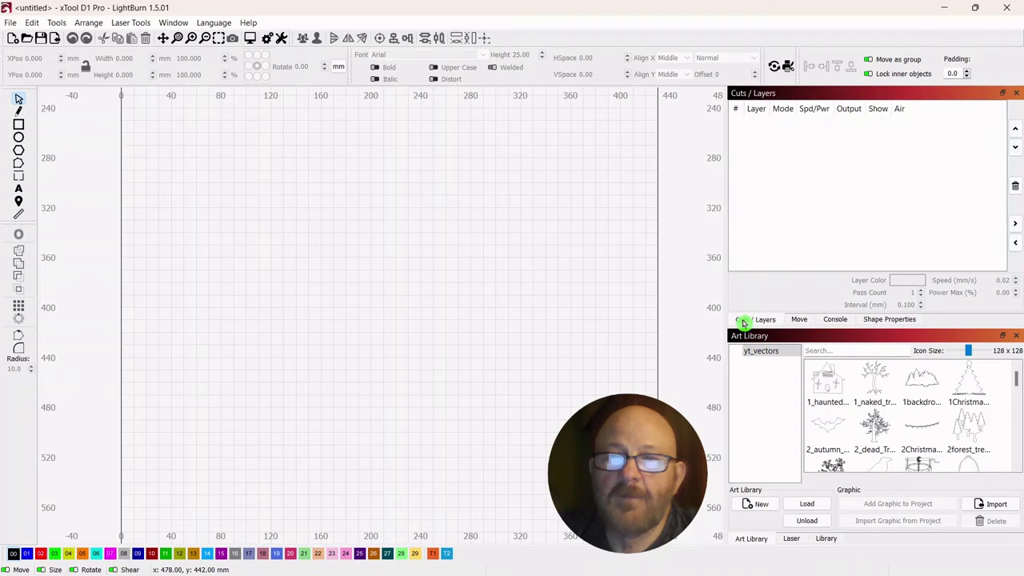
left_click(802, 321)
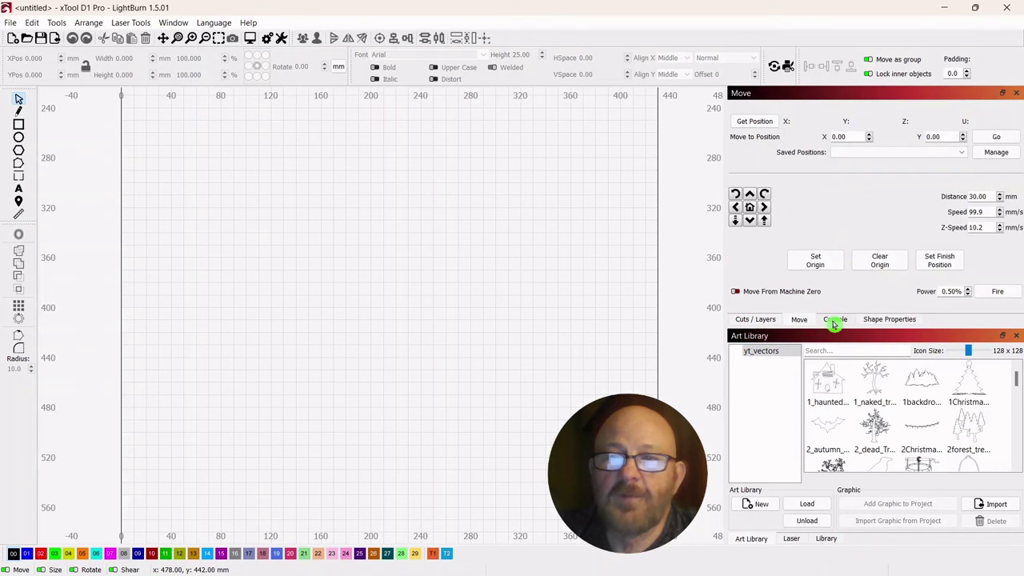
left_click(834, 321)
left_click(893, 322)
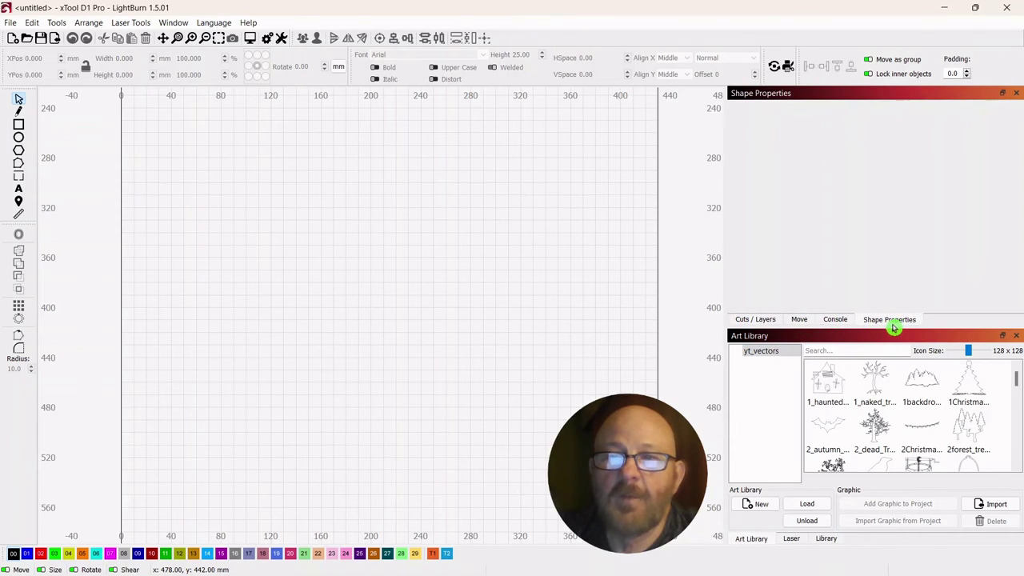
- Drag the Move tab to the front, then put Cuts / Layers back first
left_click(760, 321)
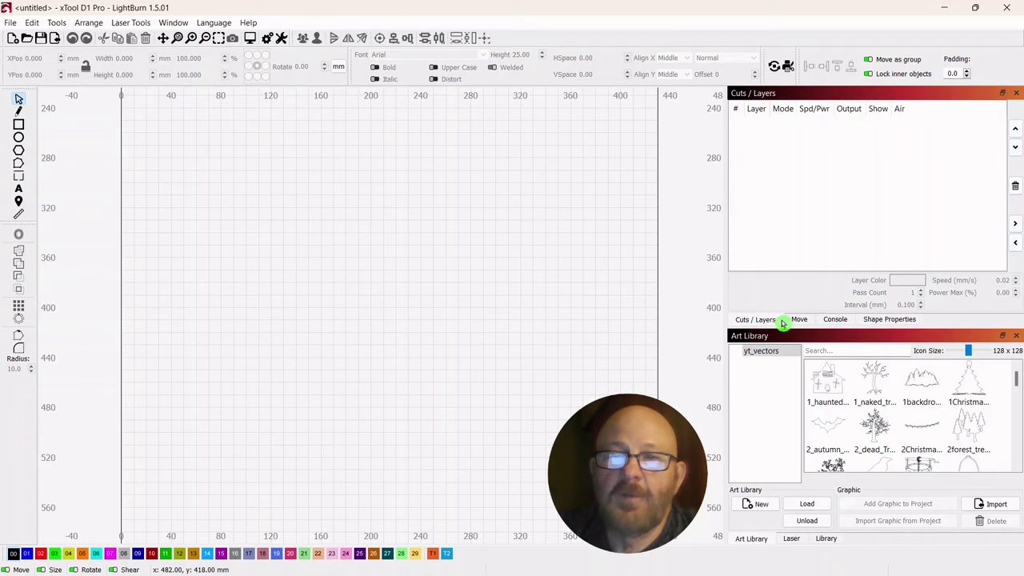
left_click(800, 321)
left_click_drag(799, 321, 755, 322)
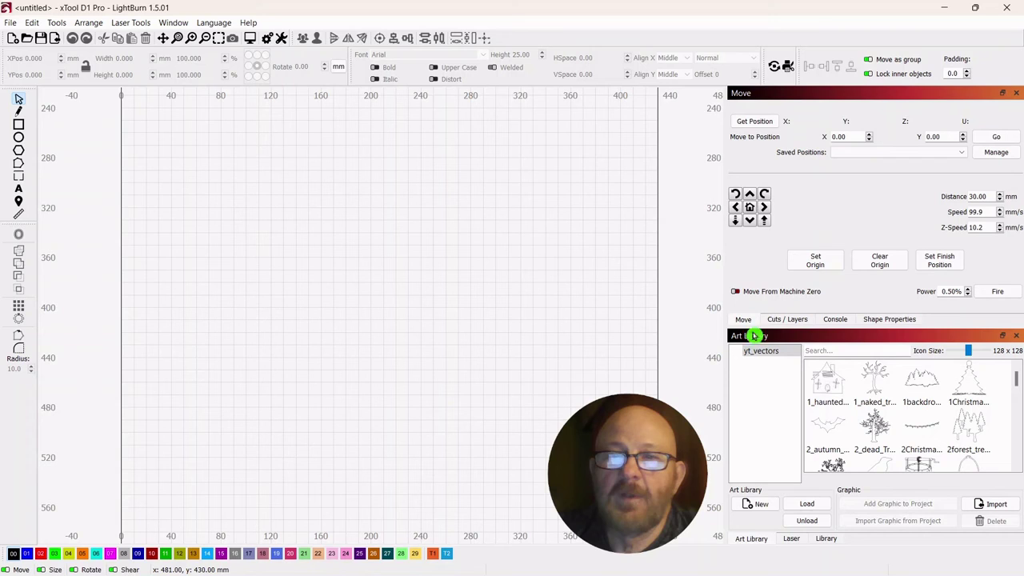
left_click(780, 324)
left_click_drag(780, 323, 757, 322)
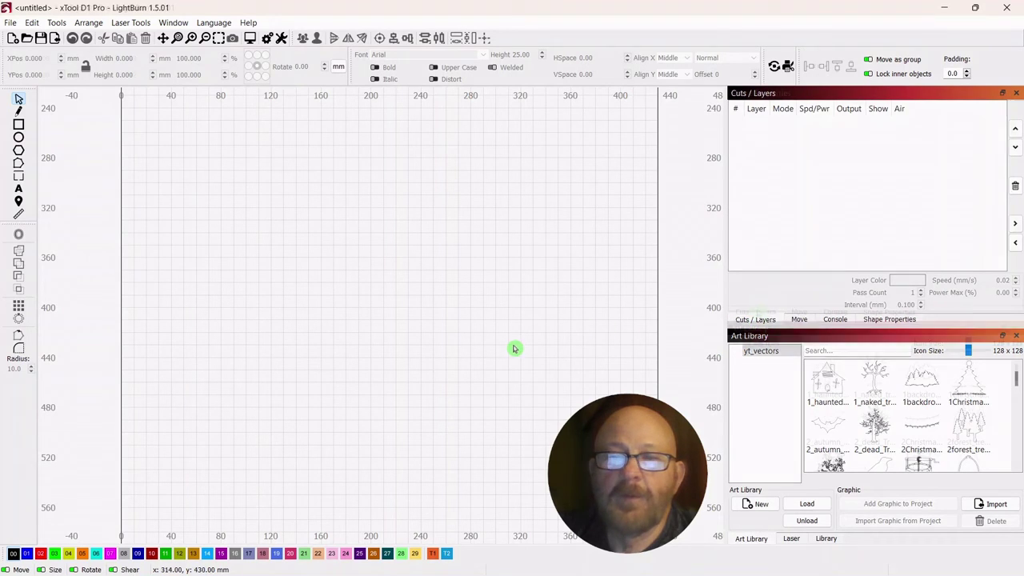
left_click(804, 313)
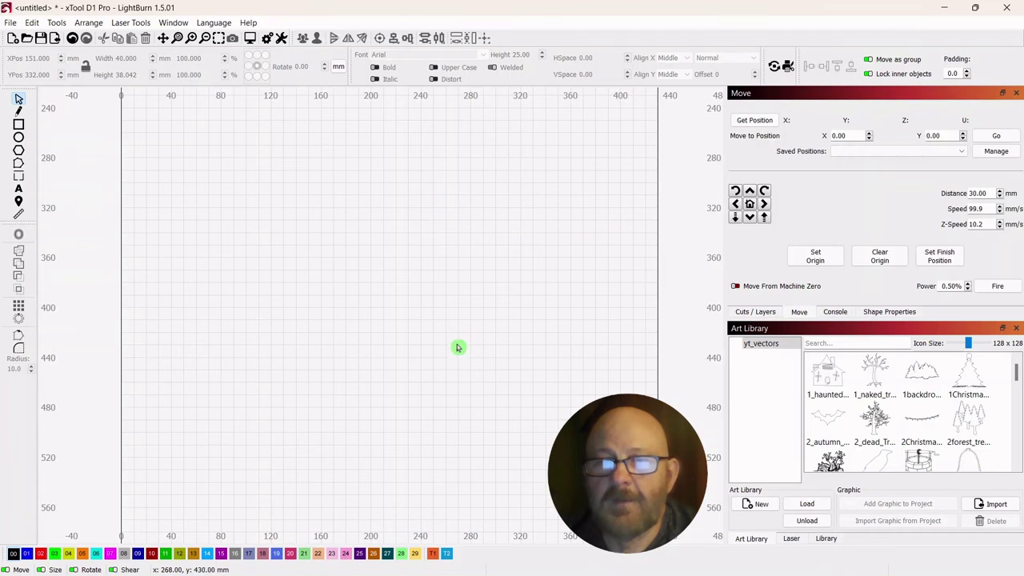